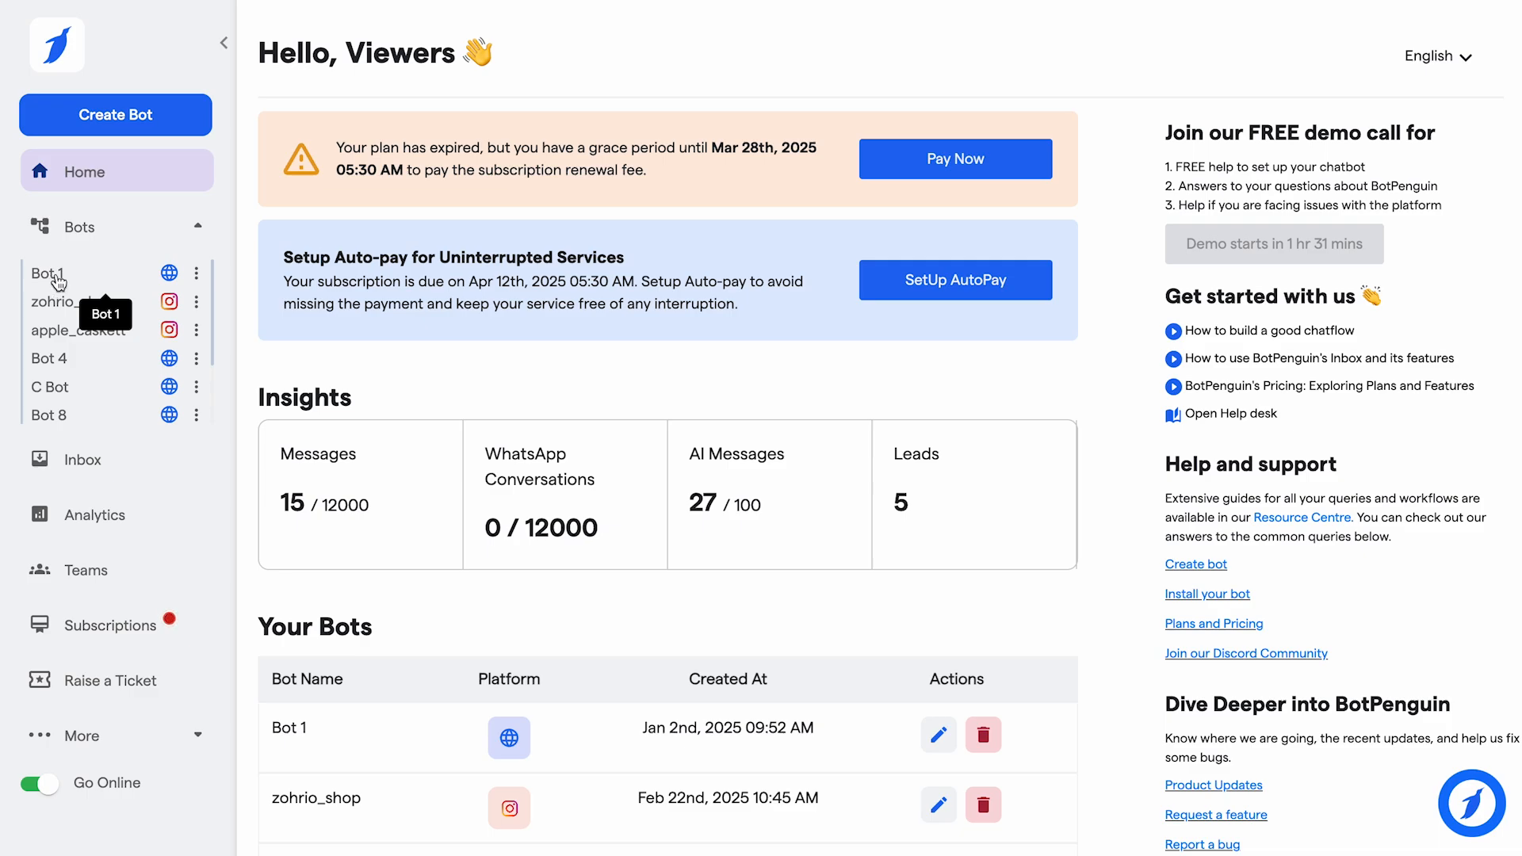
# - Open Bot 1's Third-party Apps Integration page and search the integrations for google sheet
pyautogui.click(49, 276)
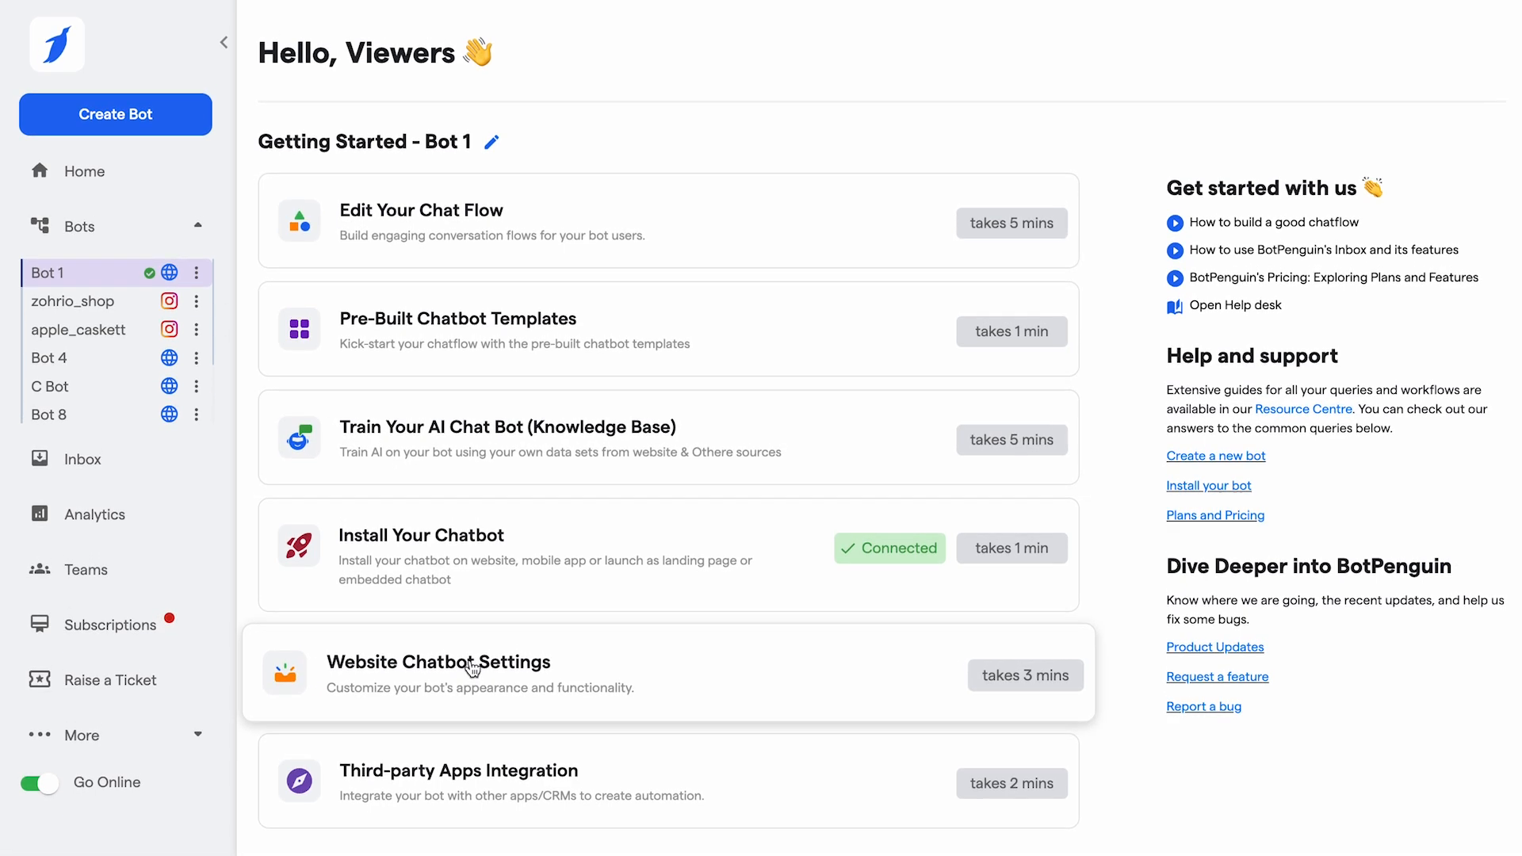
pyautogui.click(408, 783)
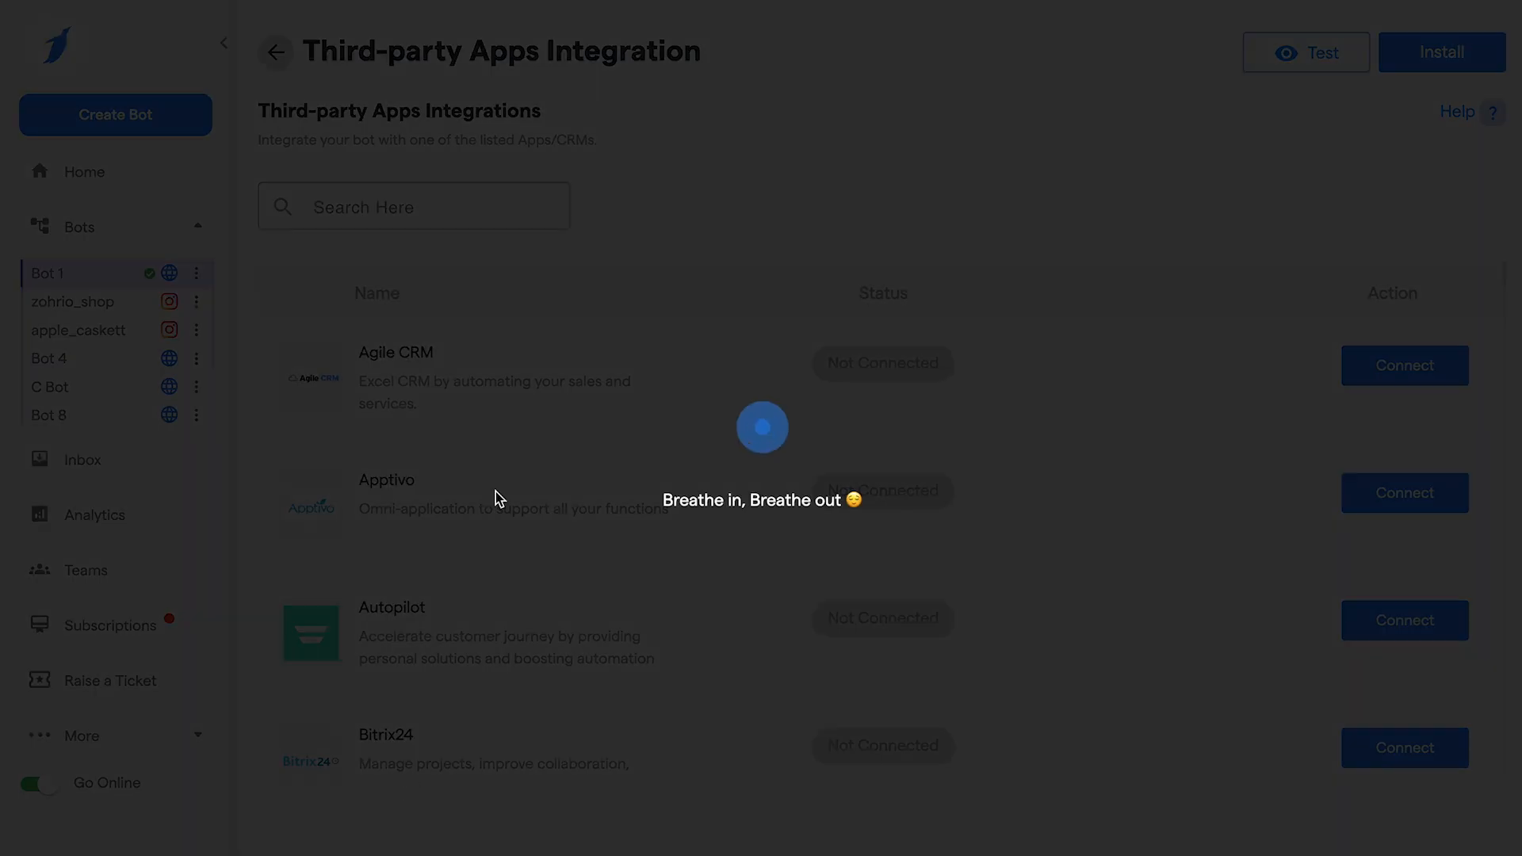
pyautogui.click(398, 210)
pyautogui.write('google shee')
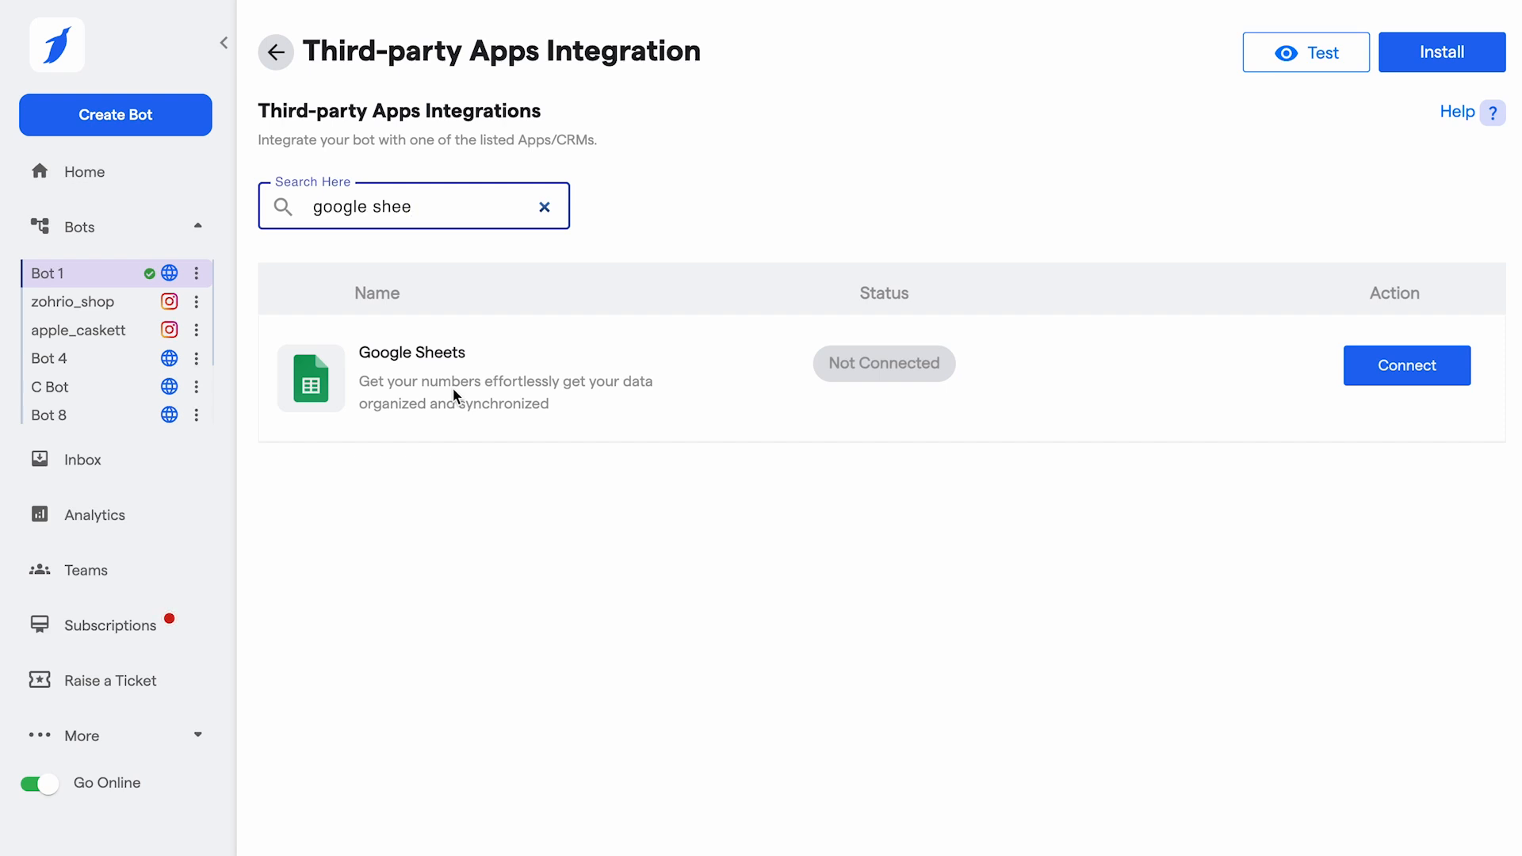
pyautogui.write('t')
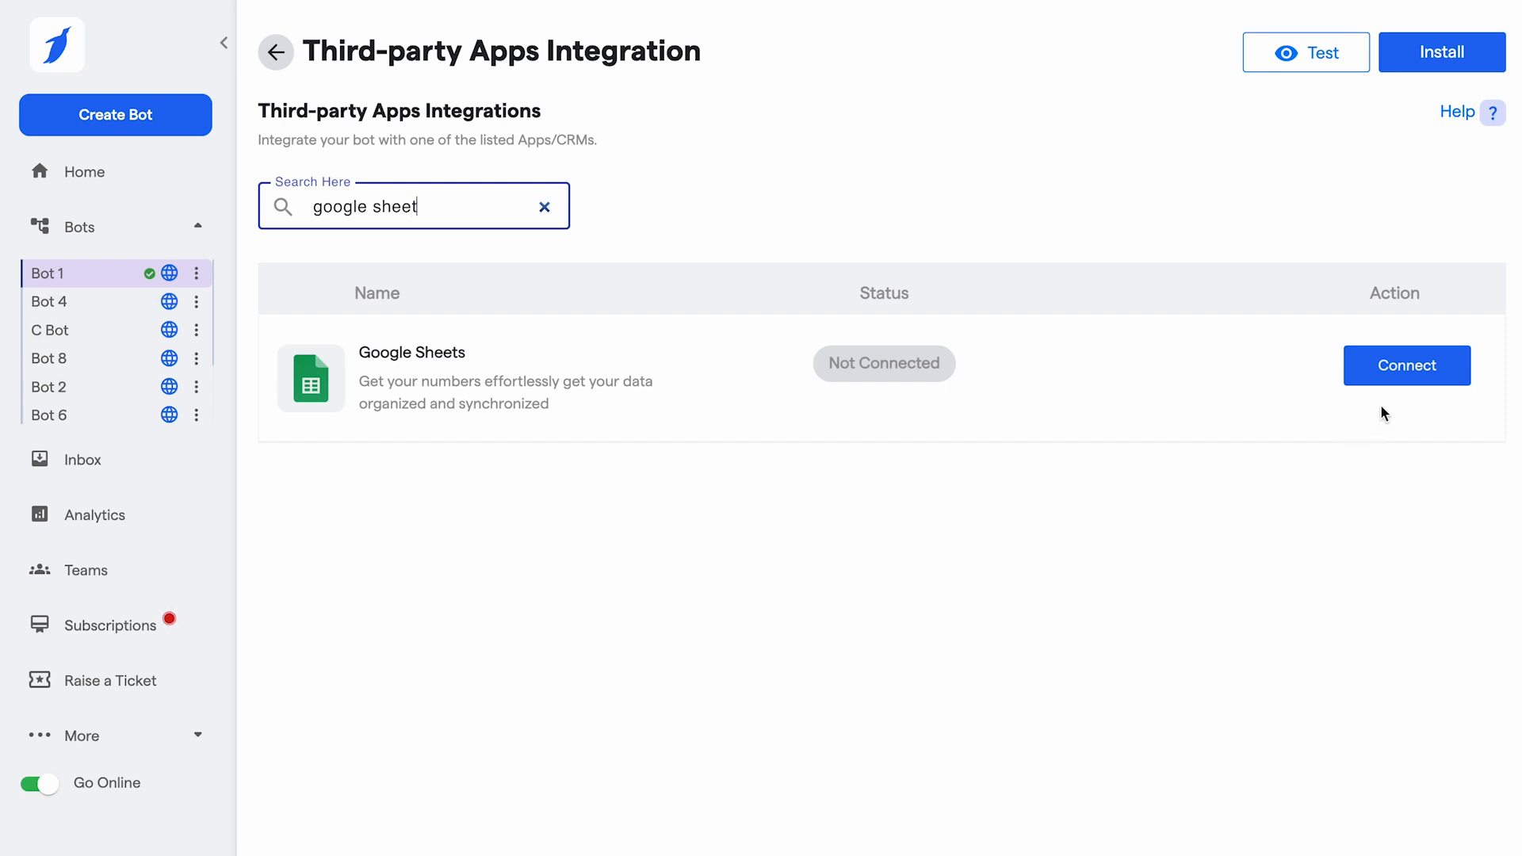
# - Connect the Google Sheets integration by signing in with the Google account and allowing access
pyautogui.click(1403, 379)
pyautogui.click(880, 253)
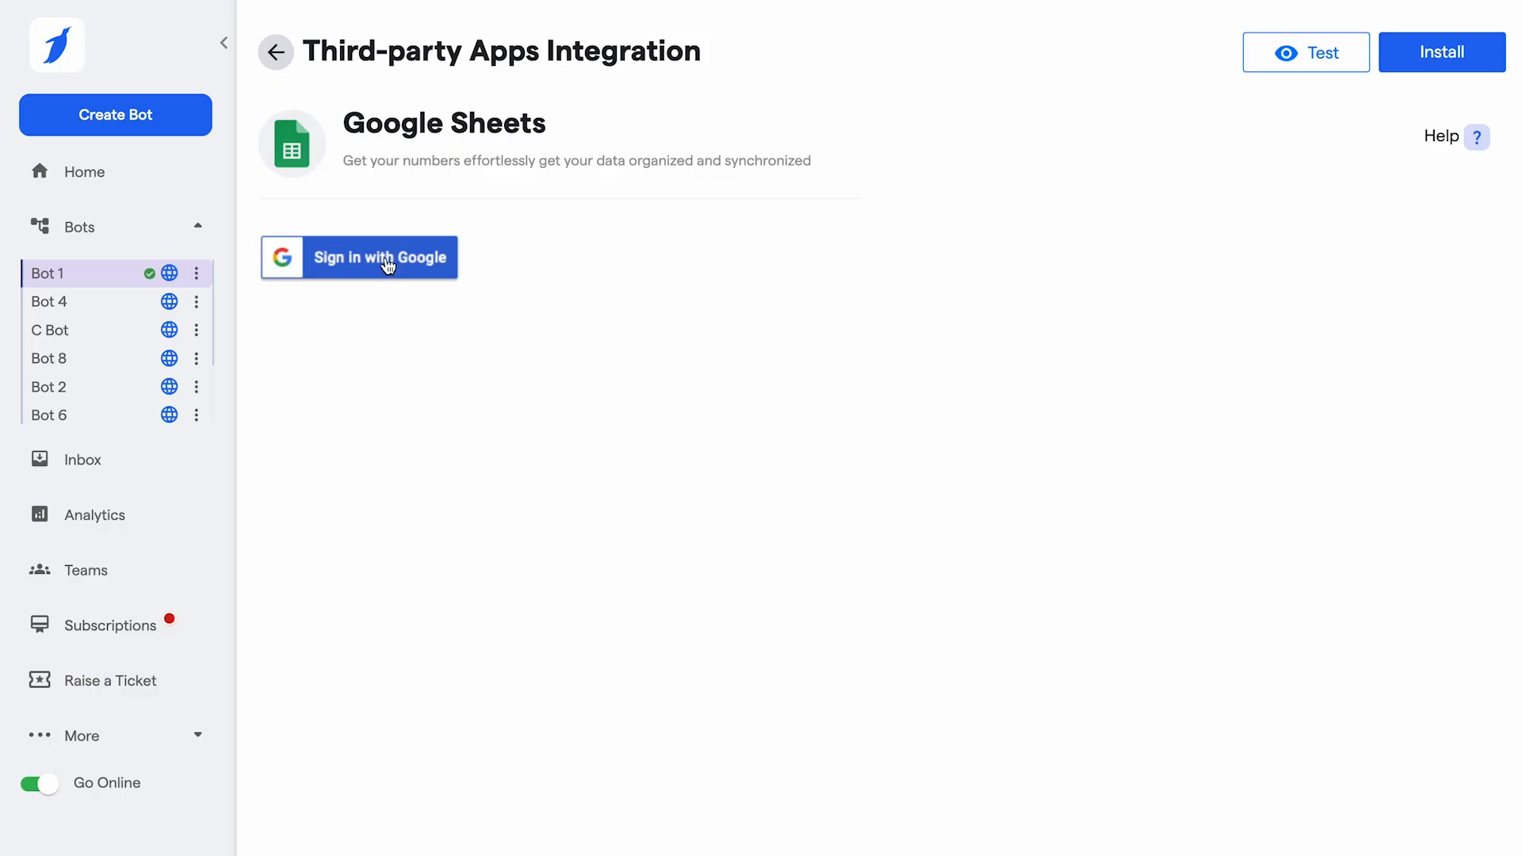
pyautogui.click(387, 259)
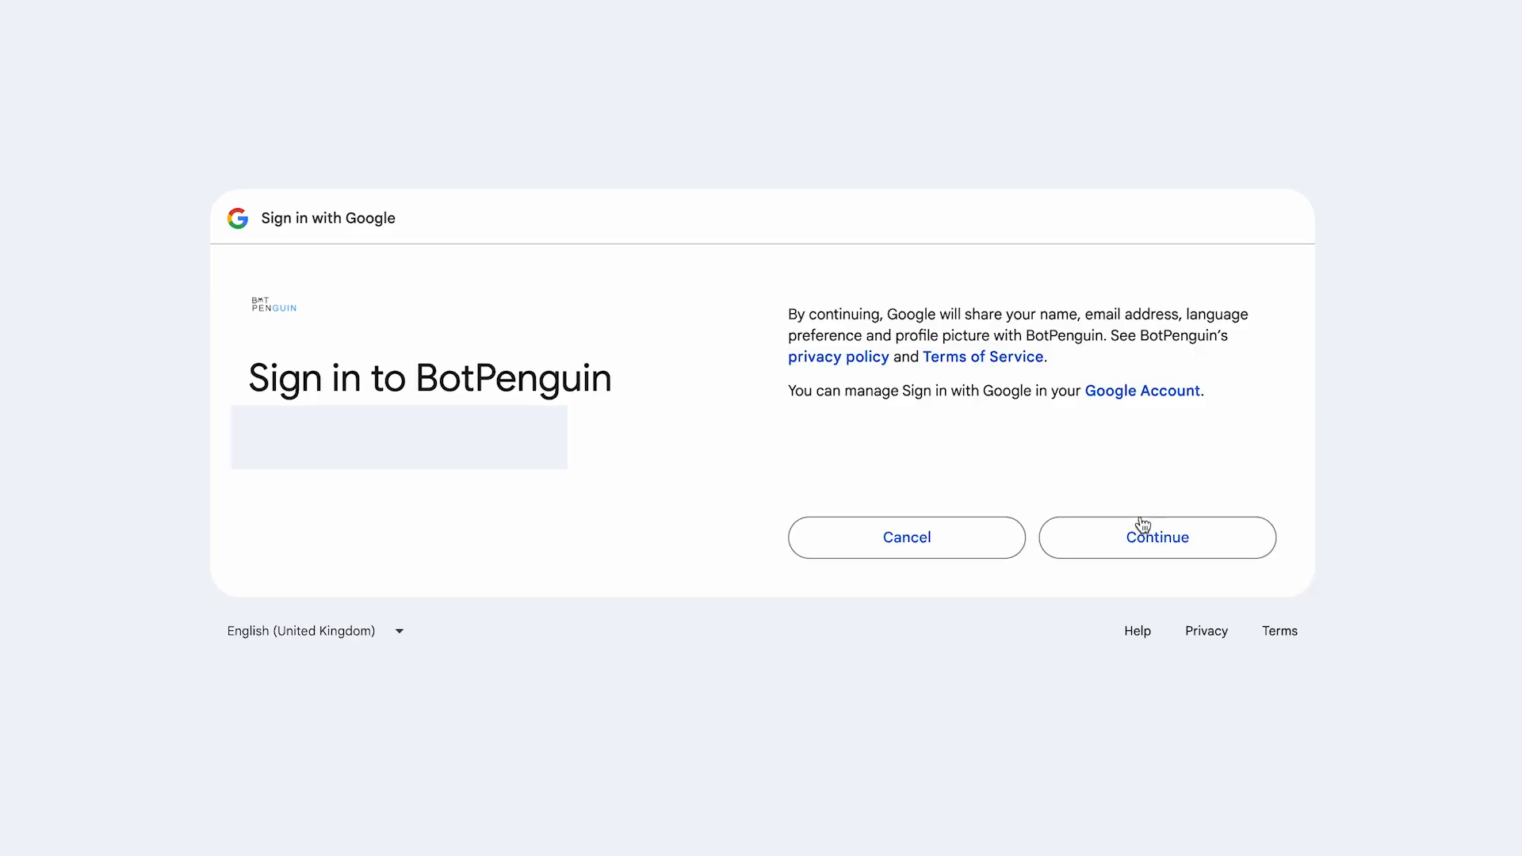
pyautogui.click(1125, 535)
pyautogui.click(1173, 607)
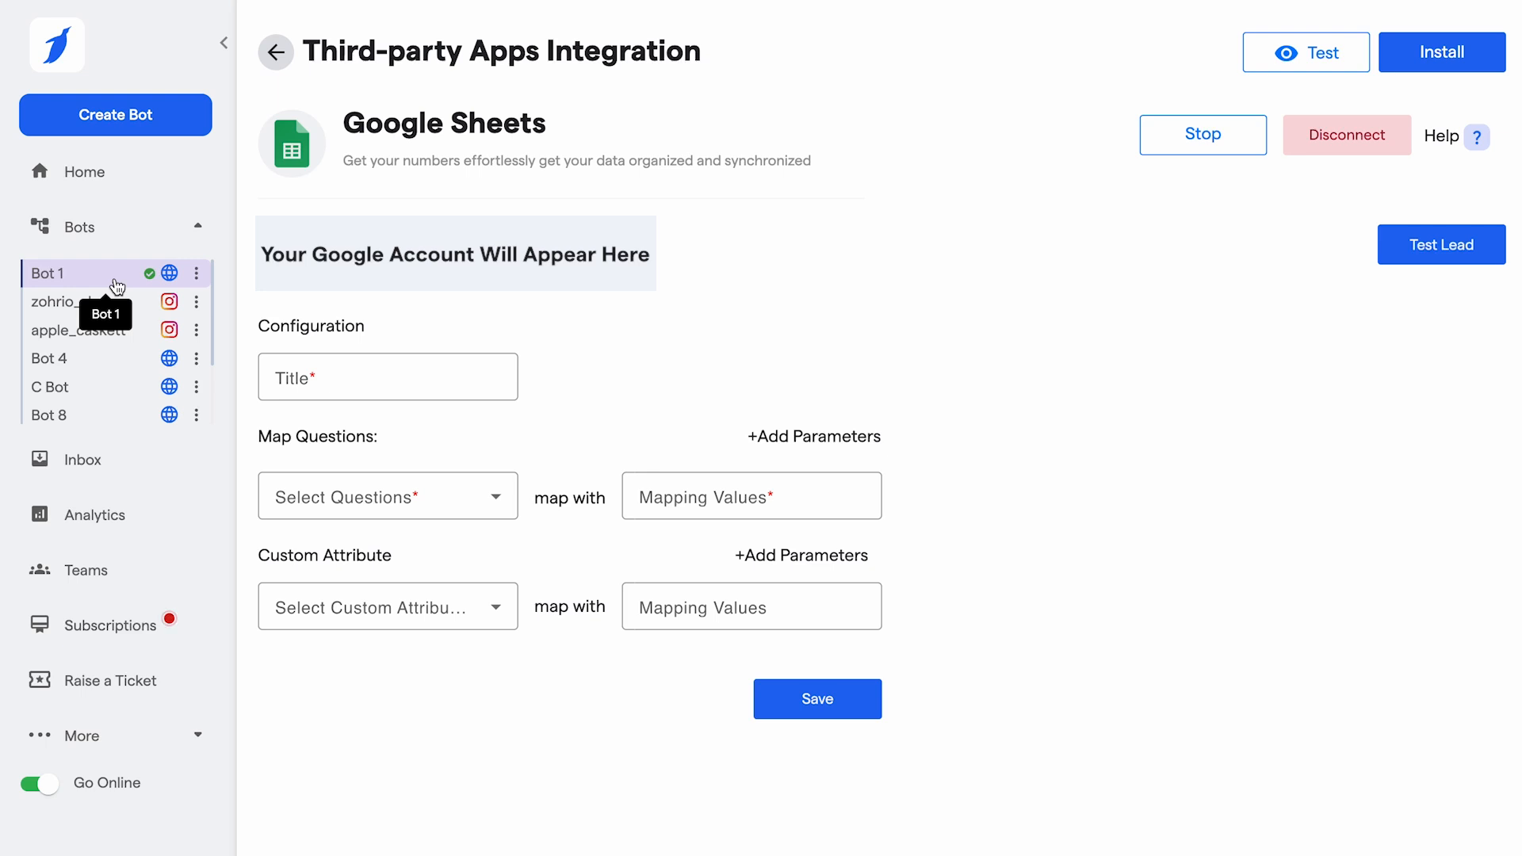
# - Enter User_Data as the integration's configuration title
pyautogui.click(335, 379)
pyautogui.write('User_Data')
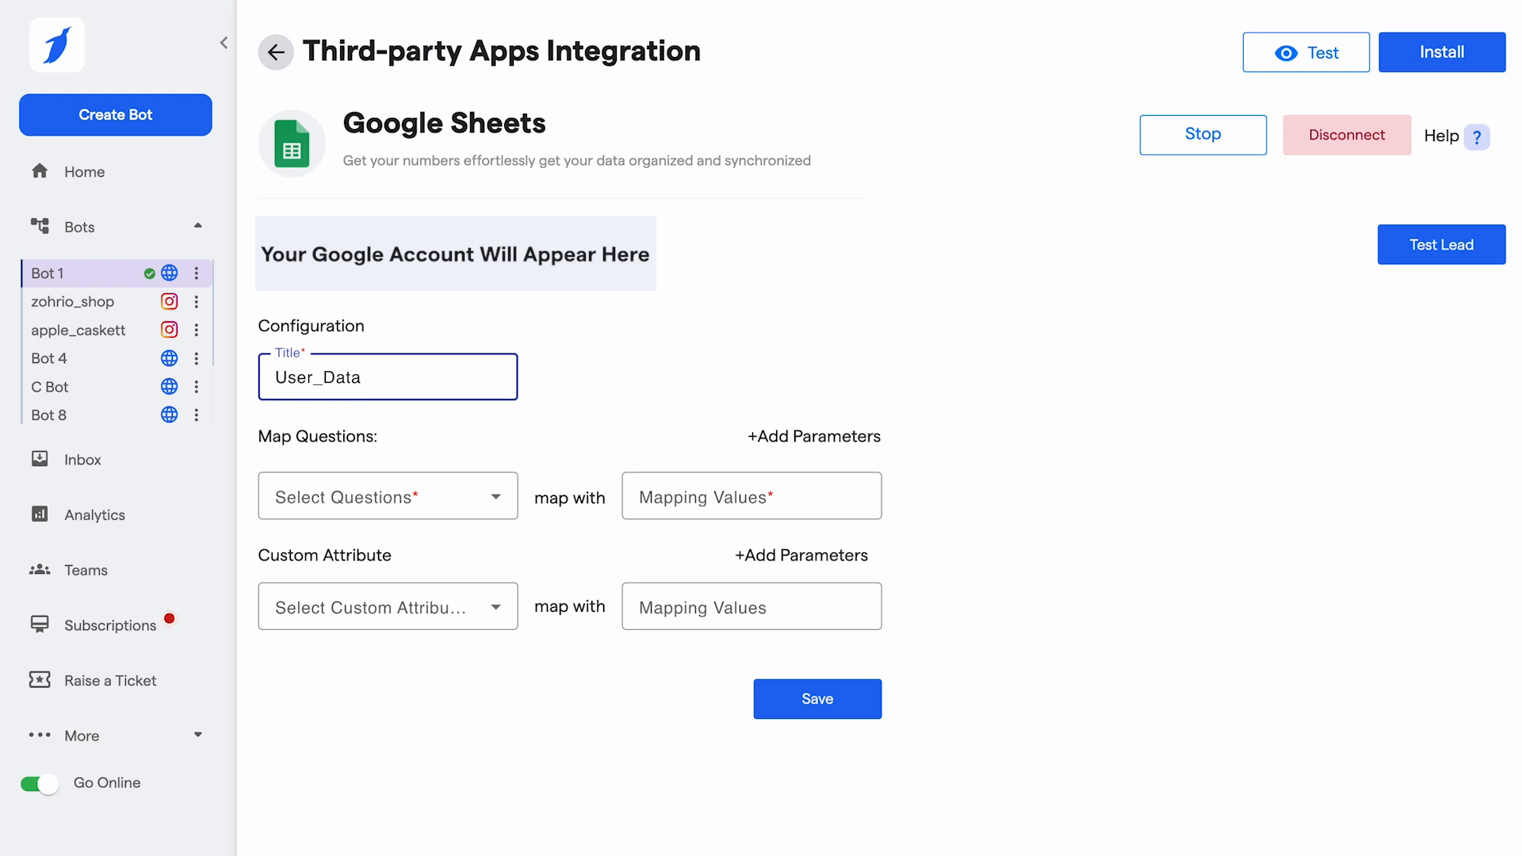
pyautogui.click(509, 441)
# - Map the question "Welcome! Can I Know Your Name Please ?" to the mapping value Name
pyautogui.click(492, 498)
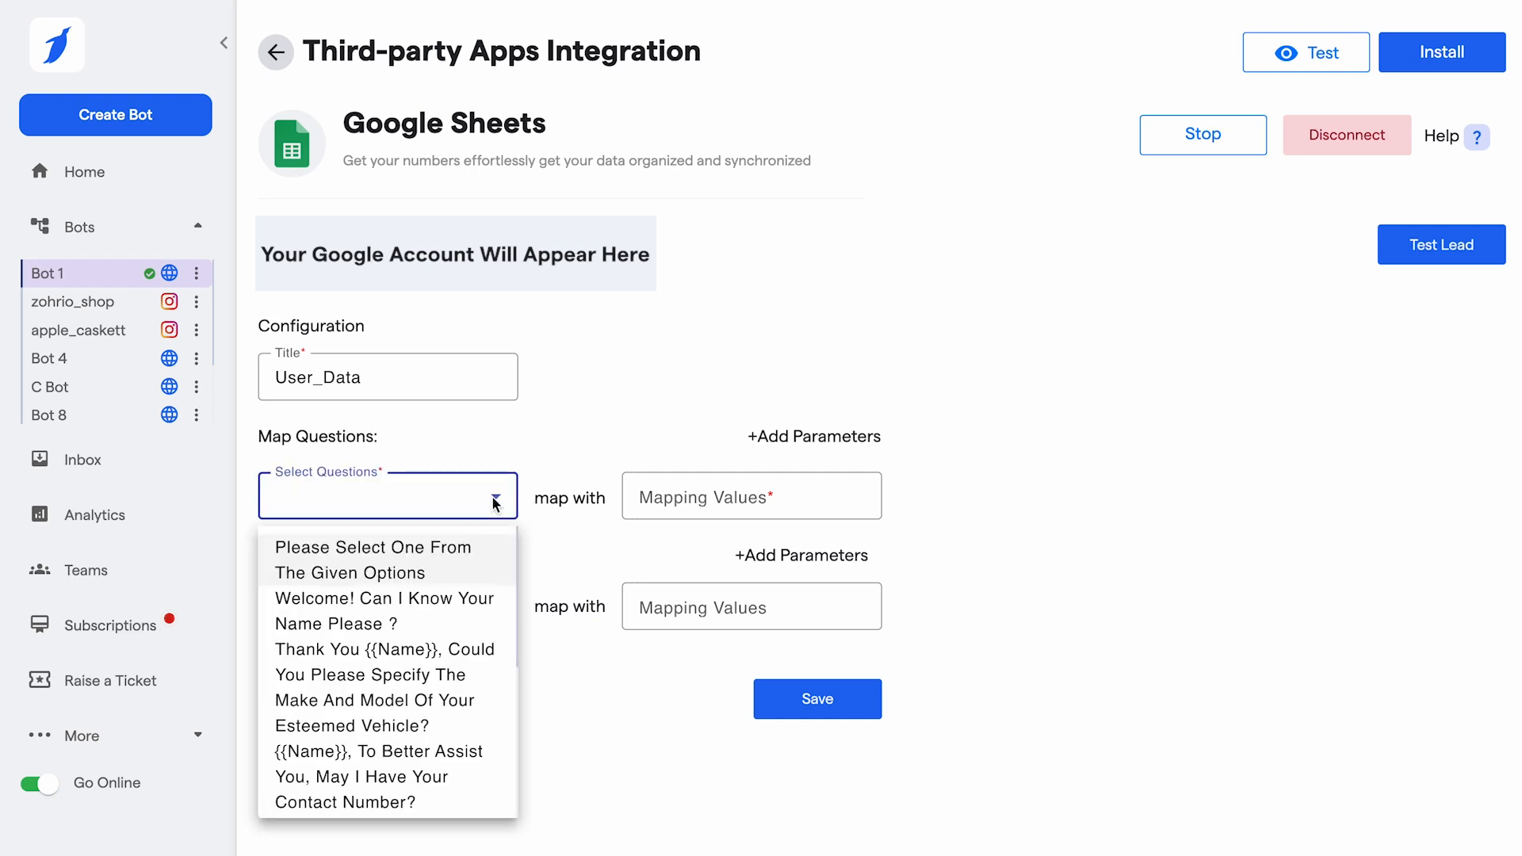
pyautogui.scroll(-3, 419, 718)
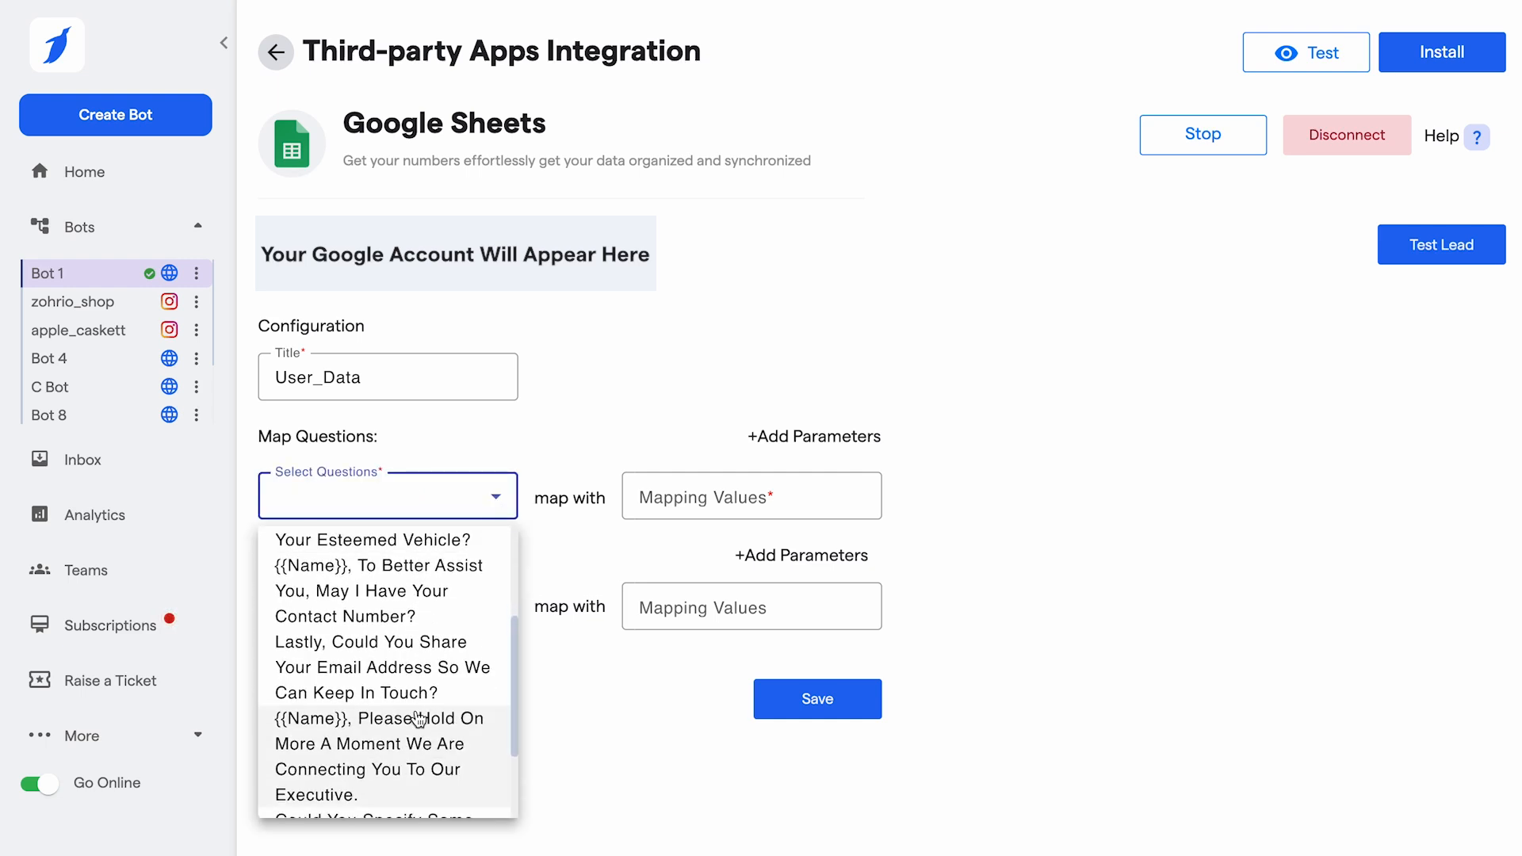
pyautogui.scroll(3, 428, 666)
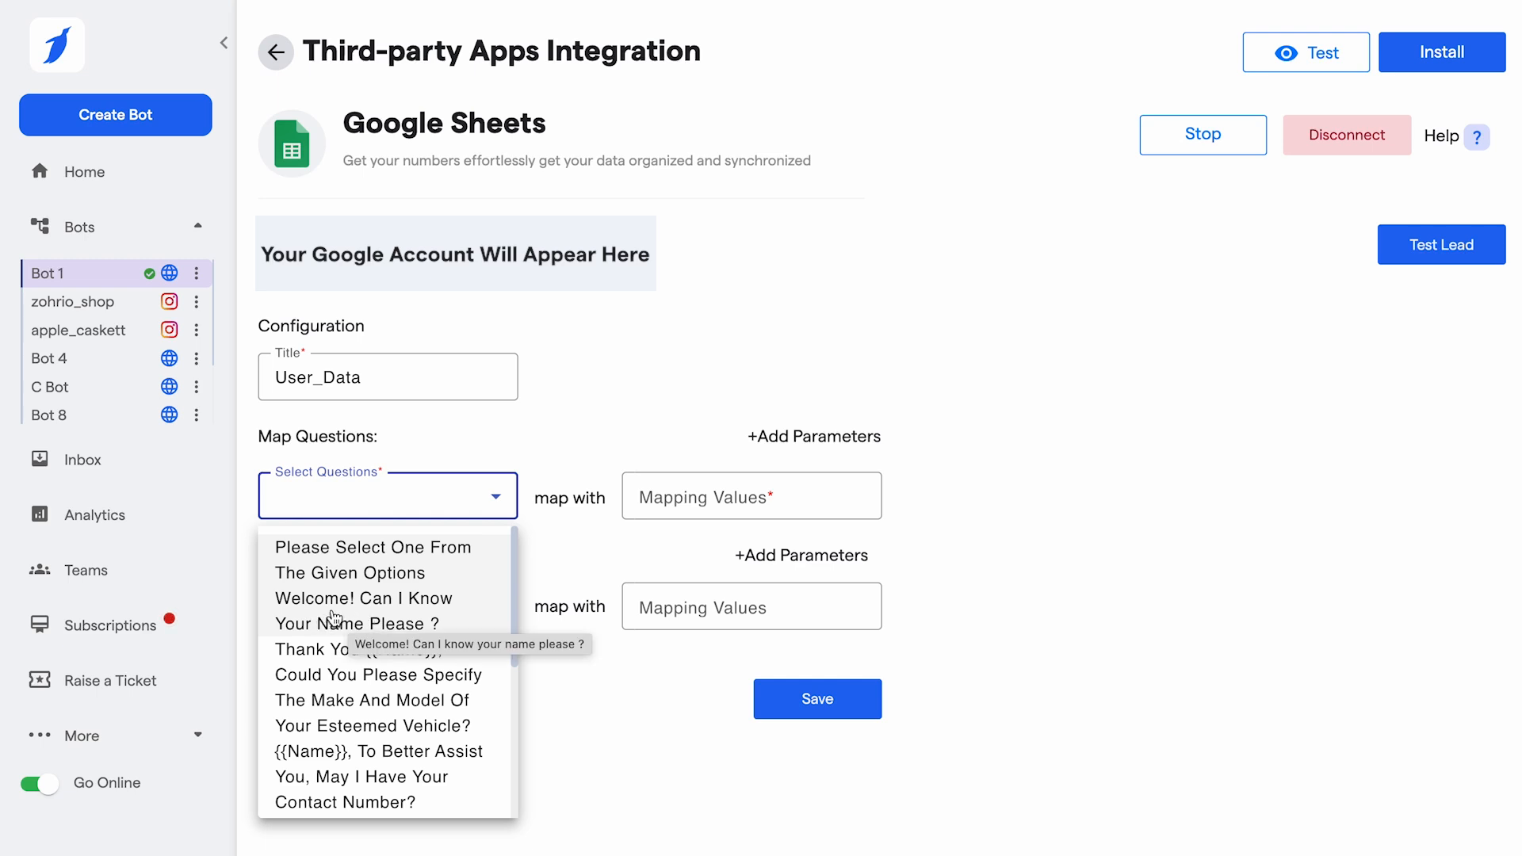
pyautogui.click(376, 621)
pyautogui.click(664, 497)
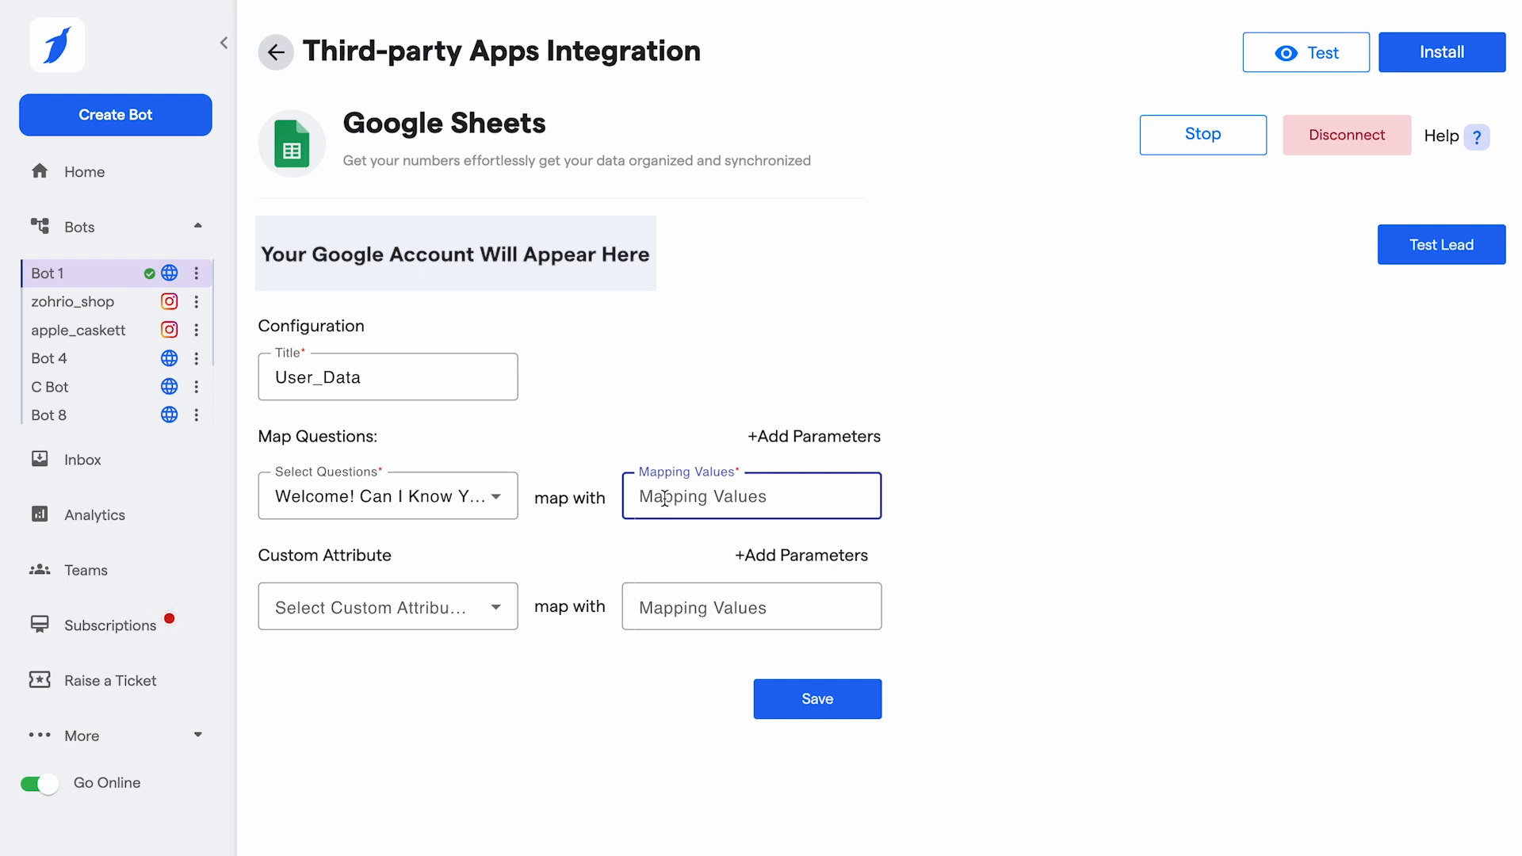
pyautogui.write('Name')
pyautogui.click(653, 390)
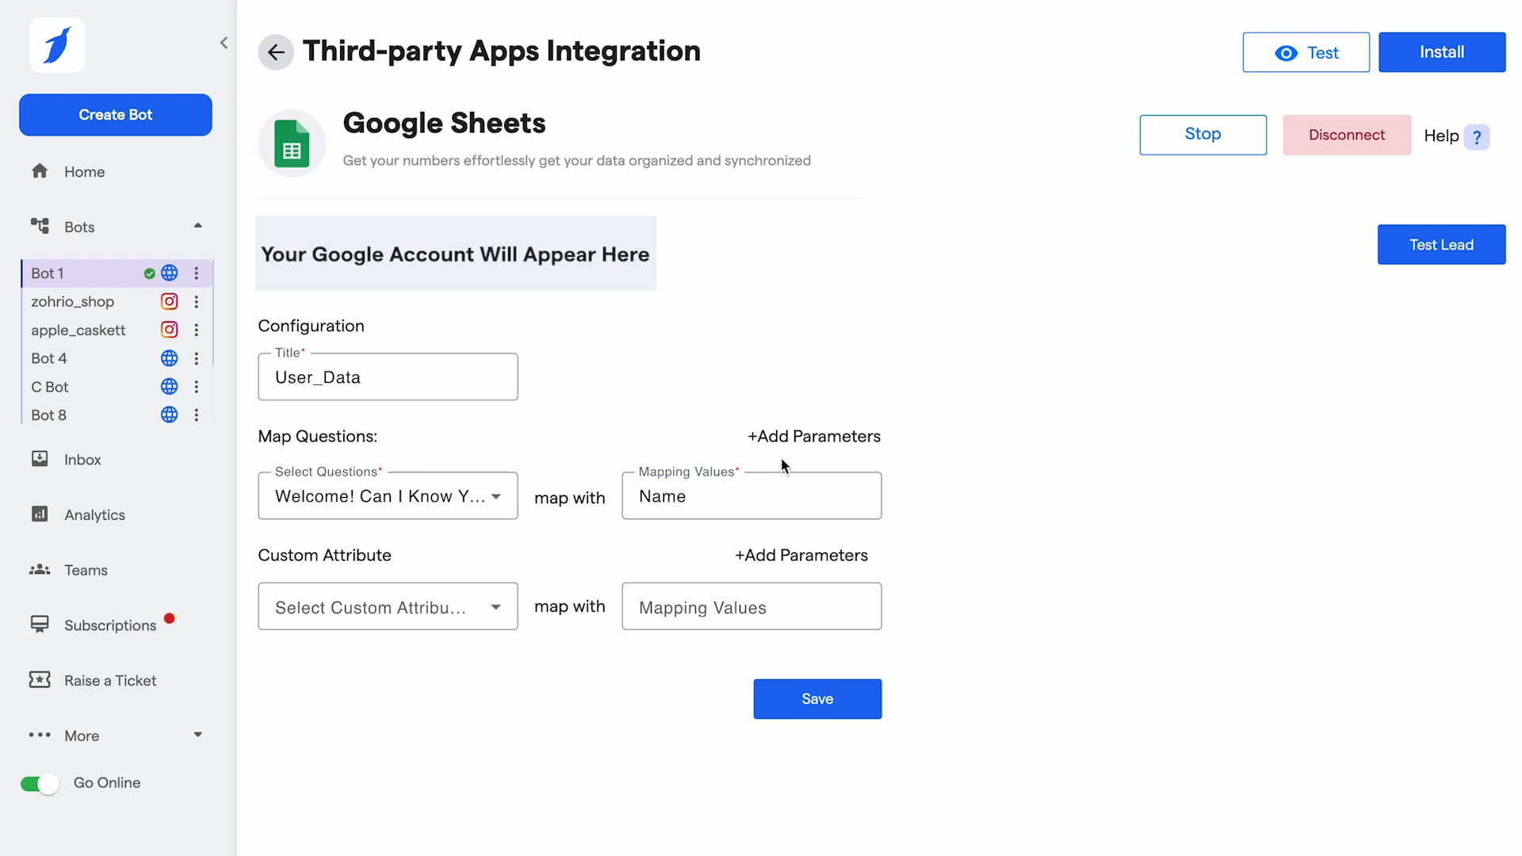
# - Add a second question mapping that pairs the contact number question with the value Contact_number
pyautogui.click(818, 440)
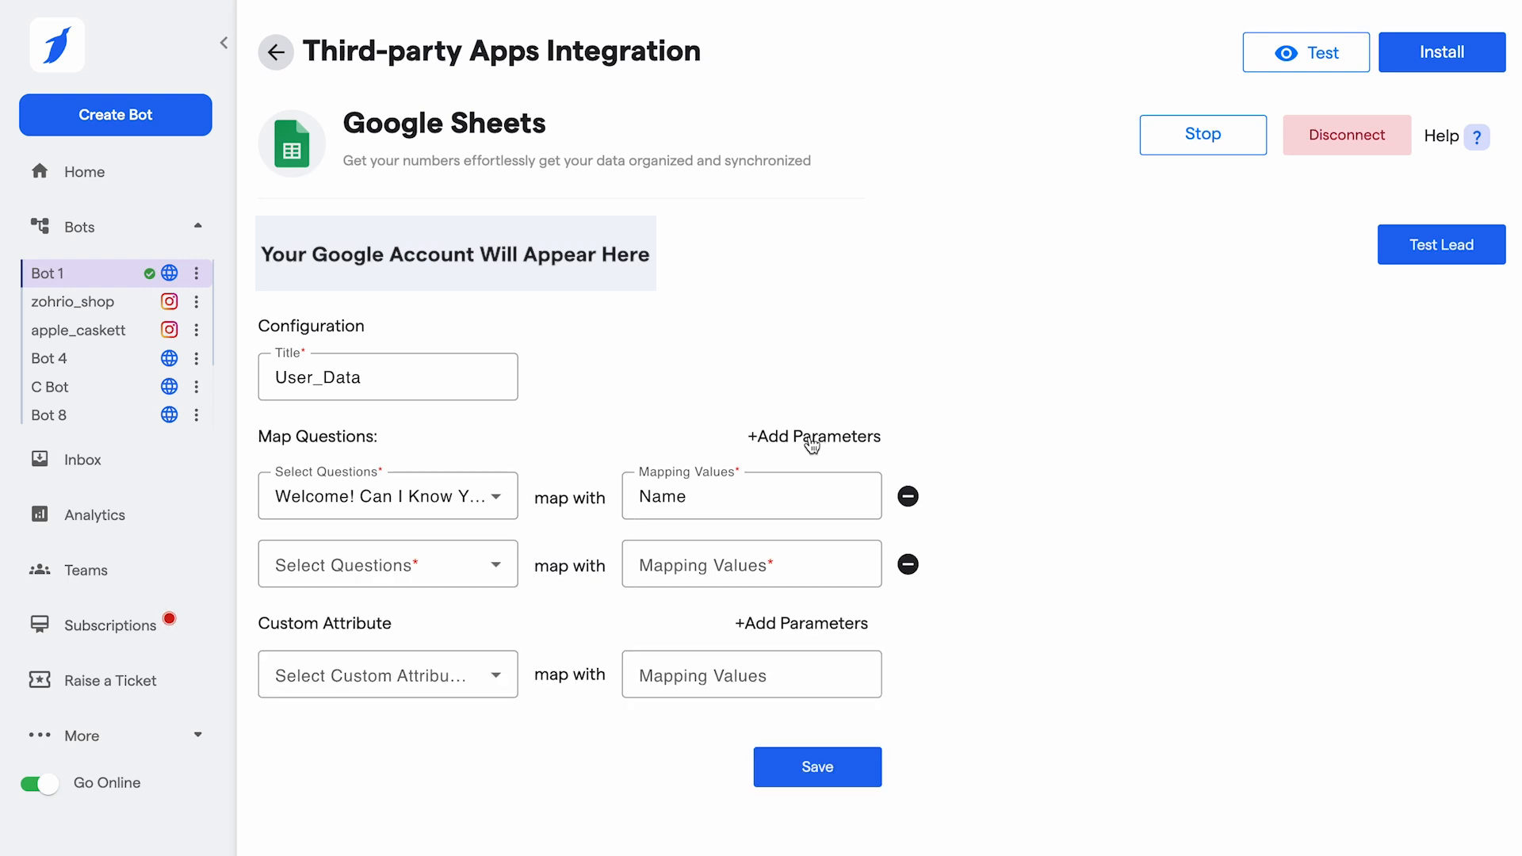
pyautogui.click(471, 563)
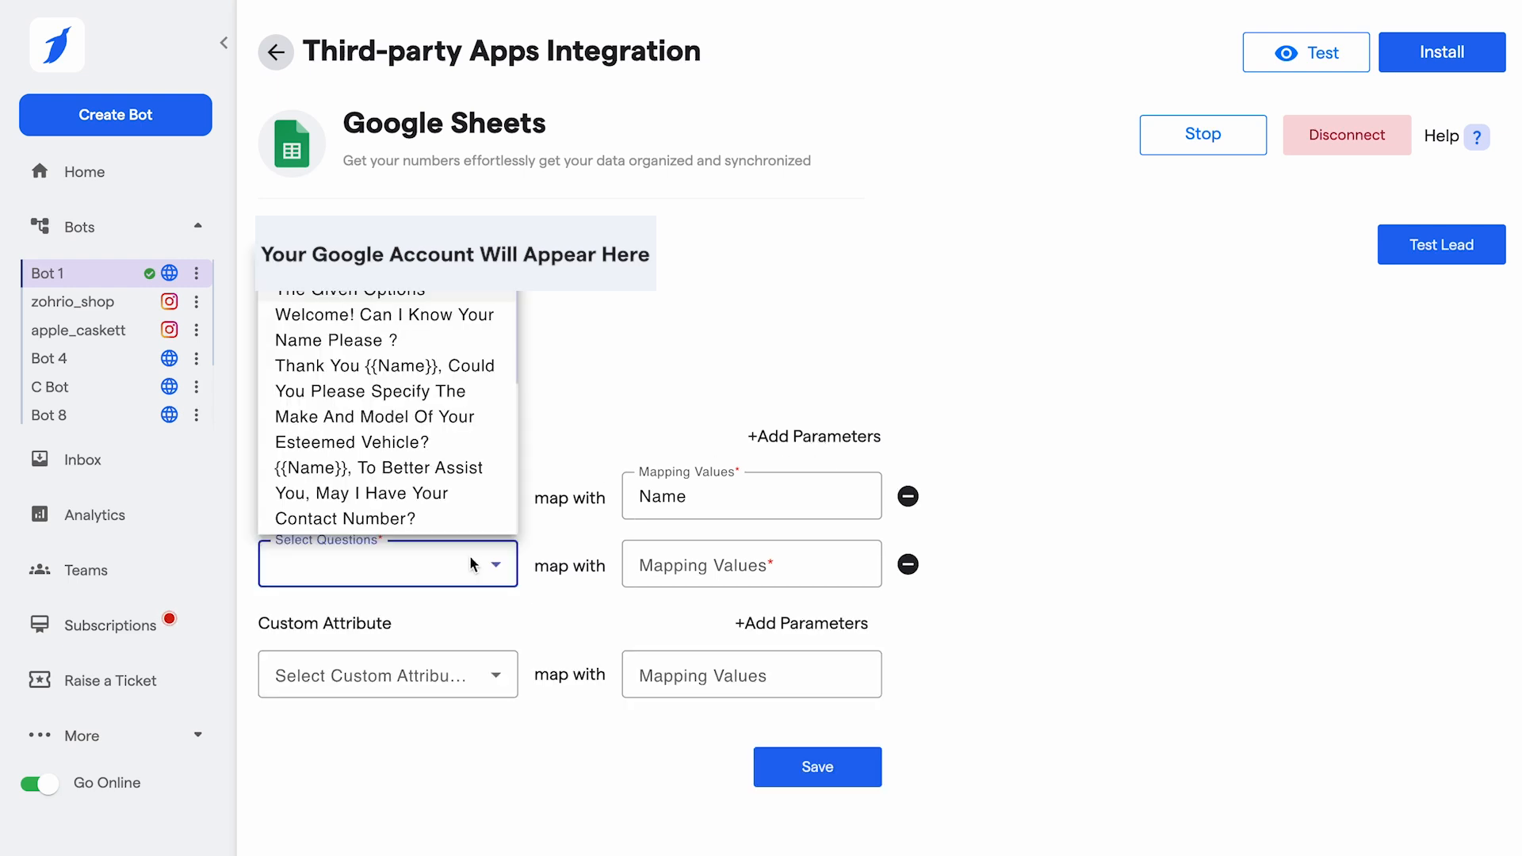
pyautogui.click(430, 517)
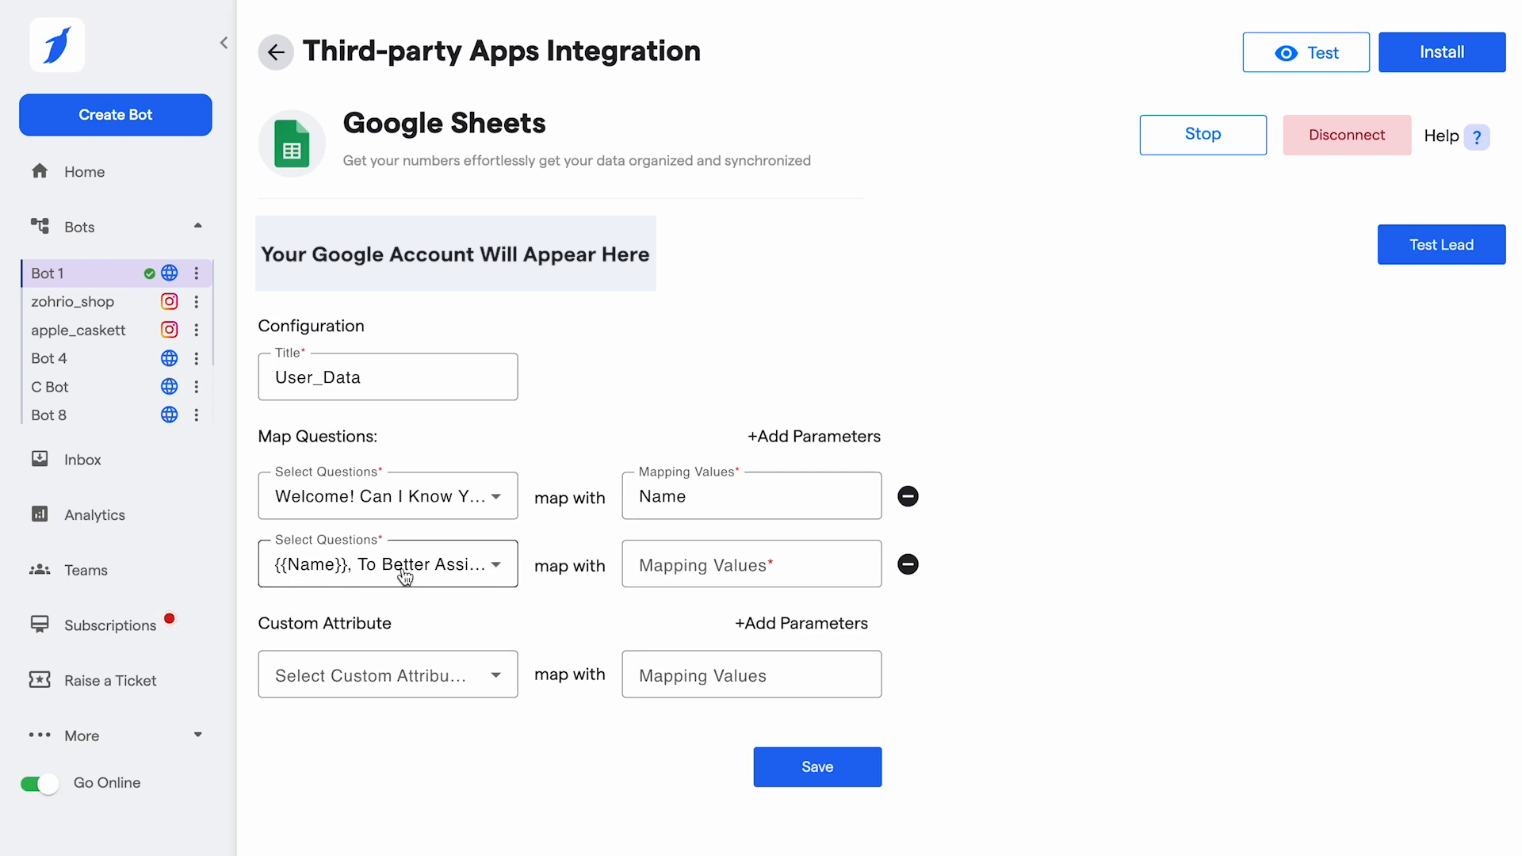
pyautogui.click(673, 568)
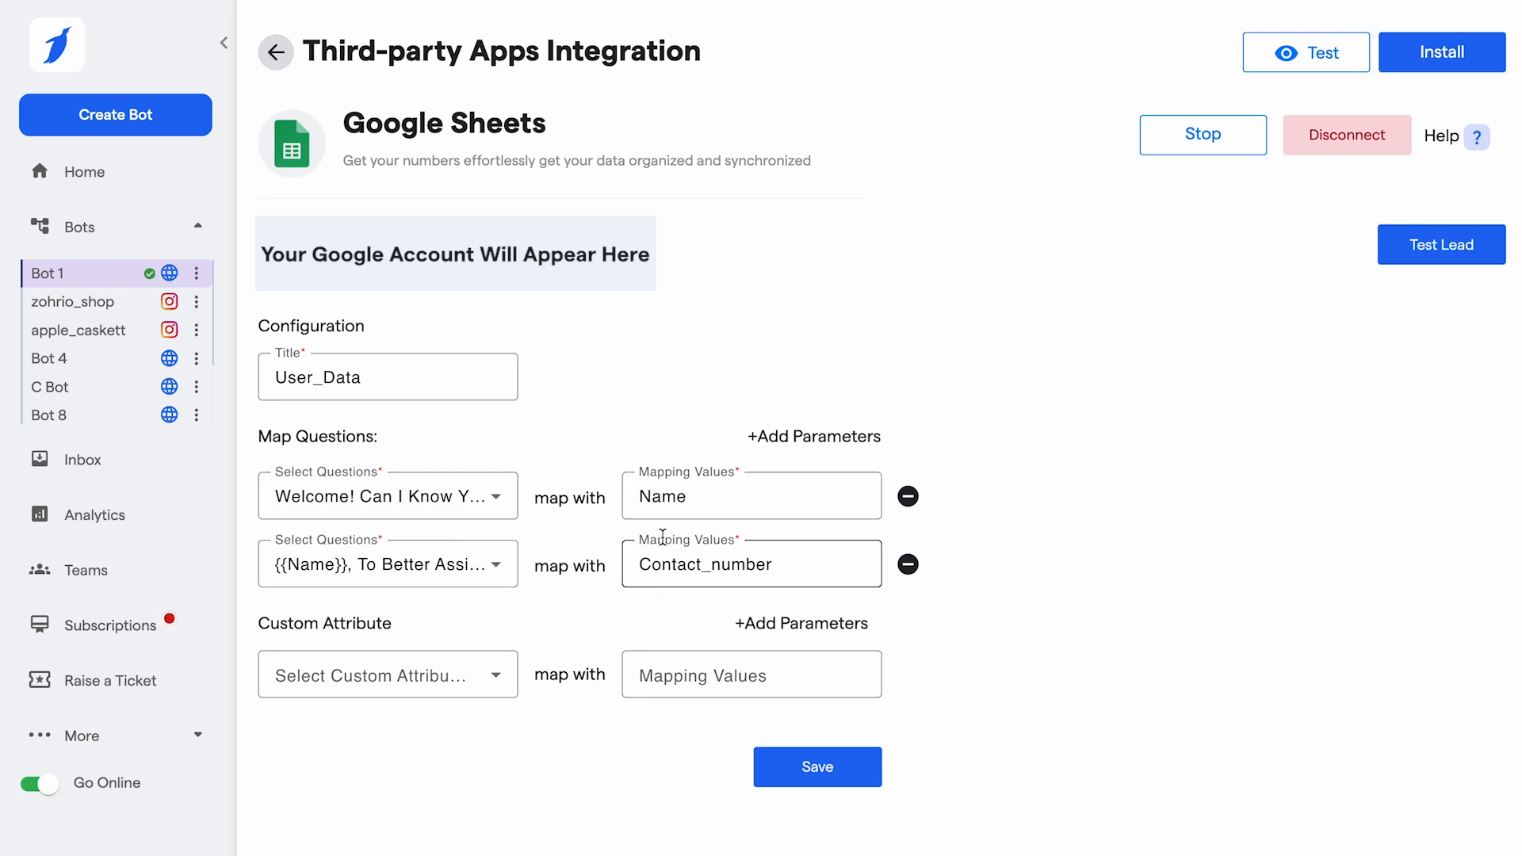
# - Map the custom attribute City Name to the value City and save the Google Sheets configuration
pyautogui.click(432, 685)
pyautogui.scroll(-2, 428, 581)
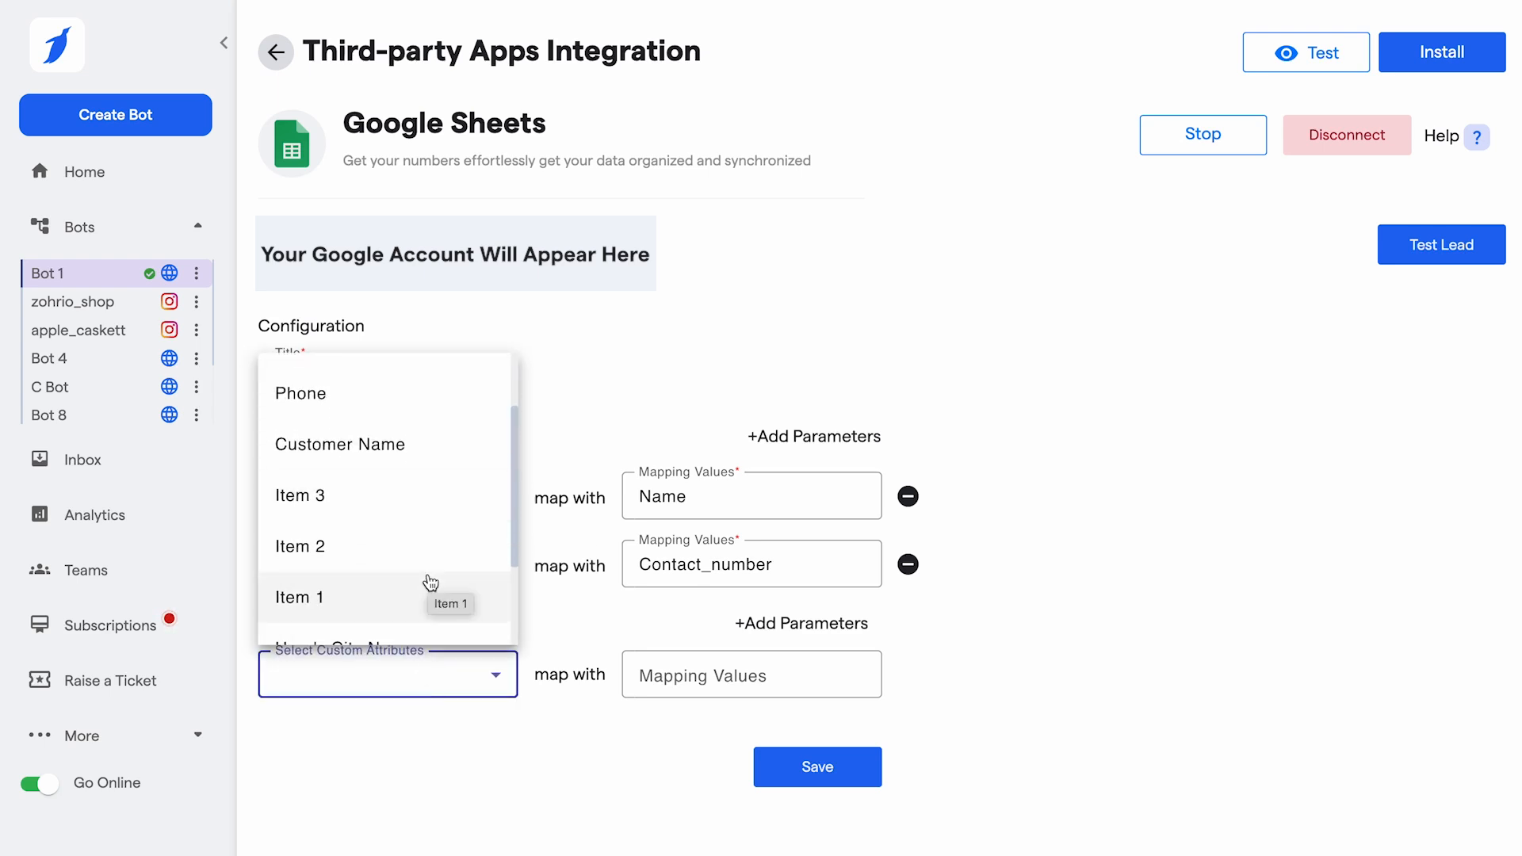
pyautogui.scroll(-1, 426, 583)
pyautogui.click(341, 625)
pyautogui.click(716, 679)
pyautogui.write('City')
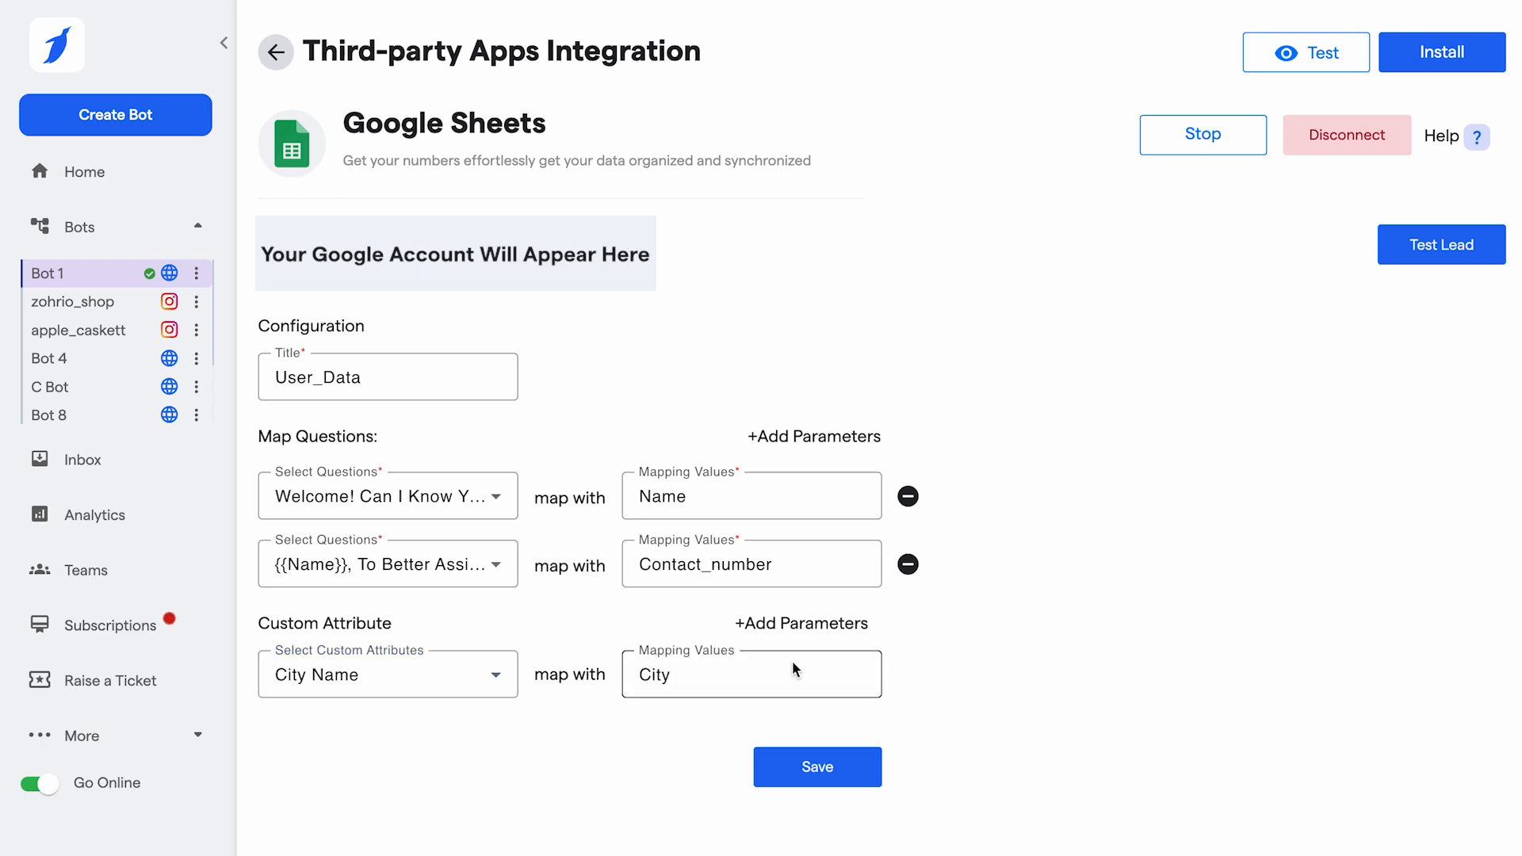
pyautogui.click(558, 416)
pyautogui.click(439, 387)
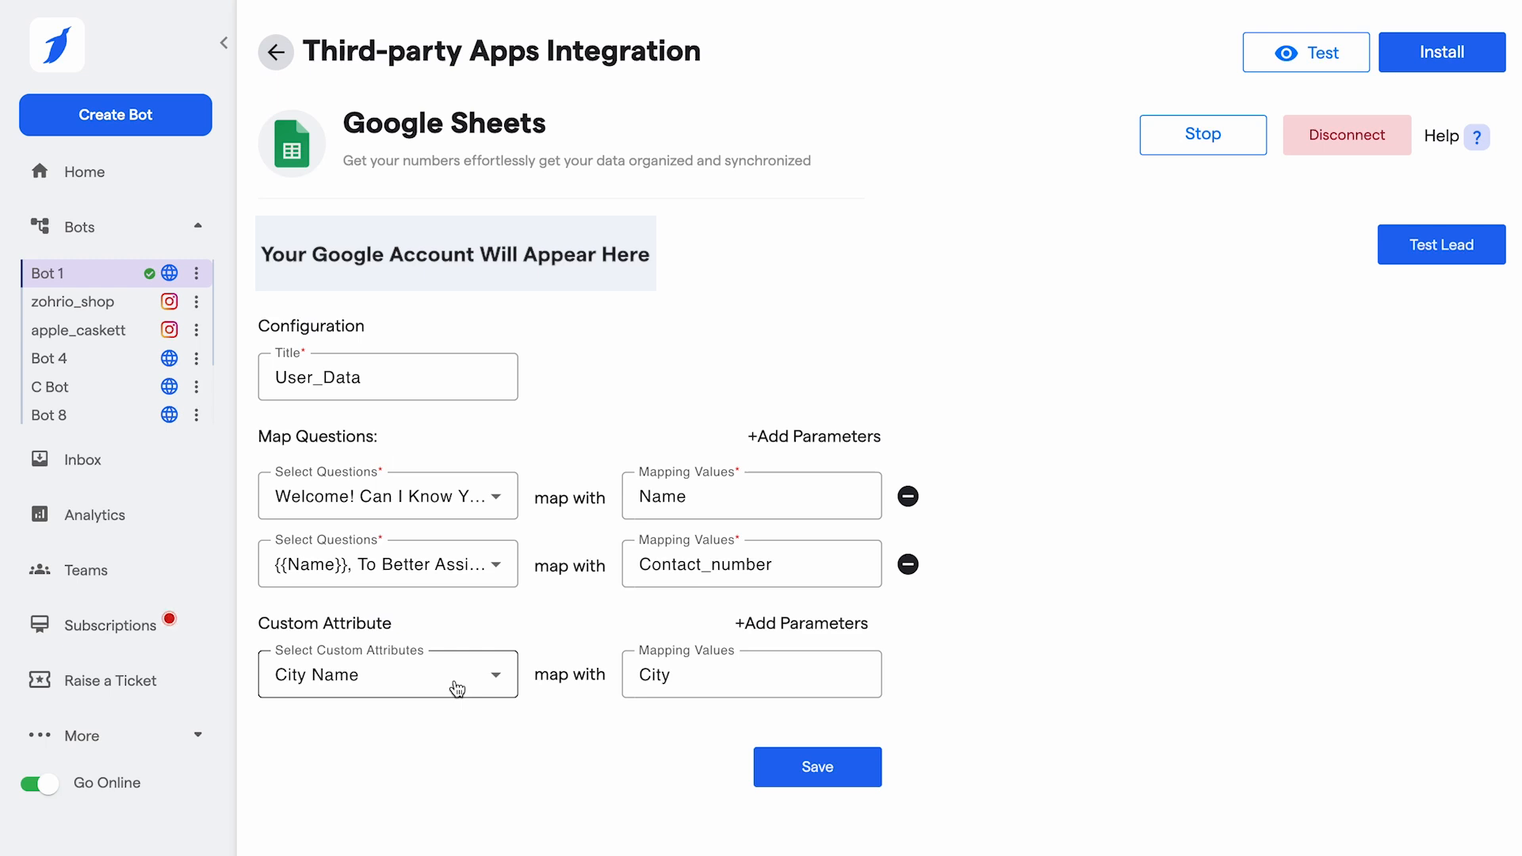
pyautogui.click(803, 780)
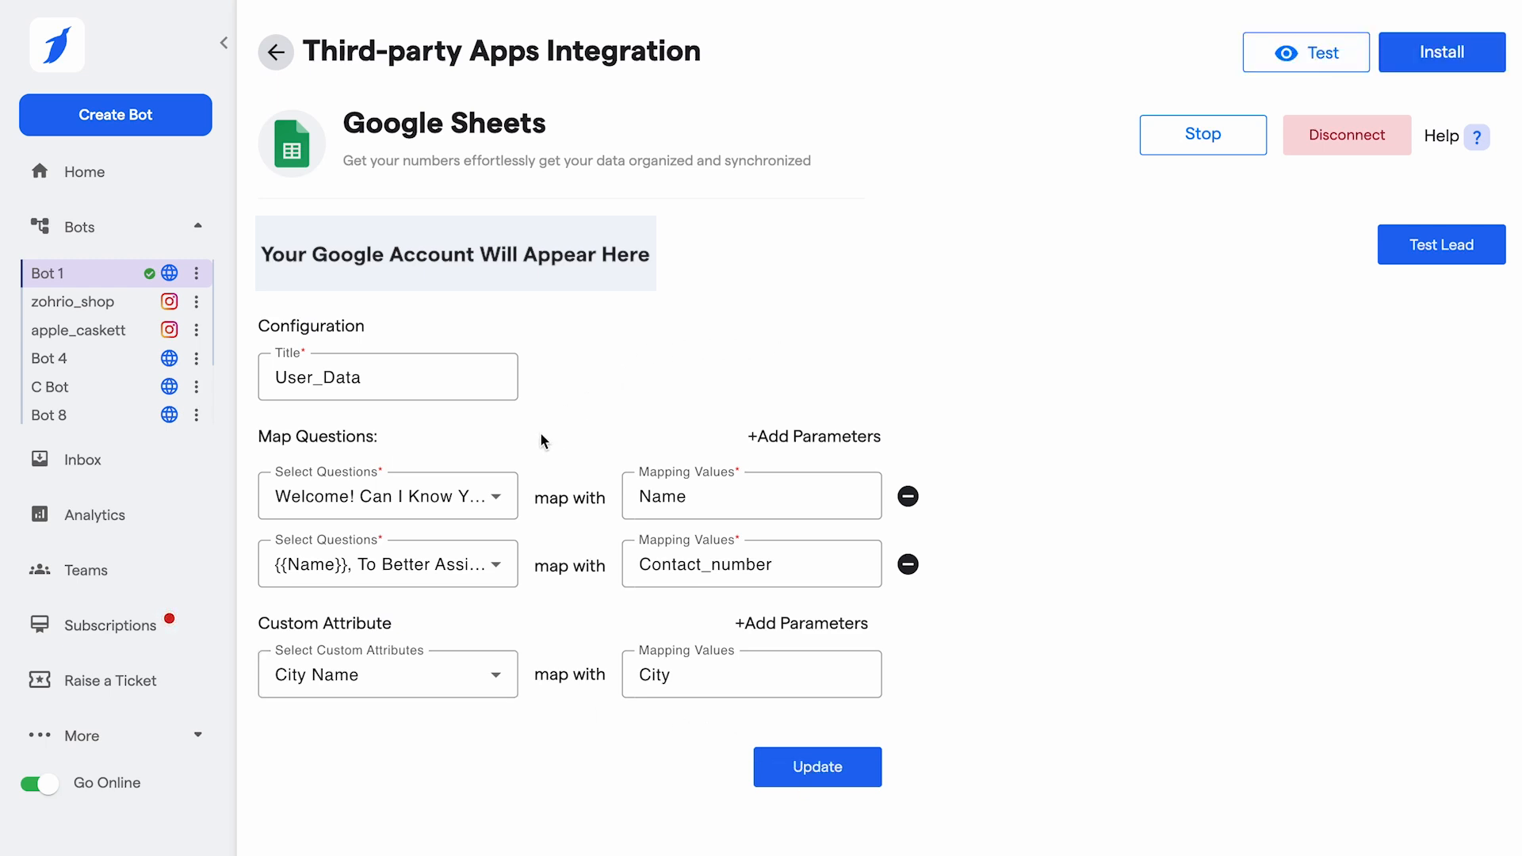